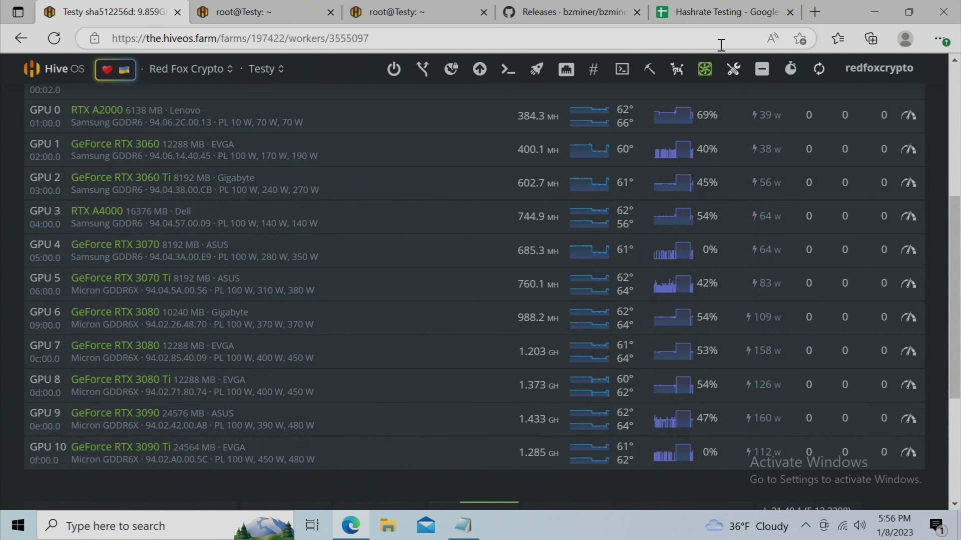
# Bring up the Hashrate Testing spreadsheet's Radiant results for GPUs A2000 to 3090 Ti.
pyautogui.click(720, 12)
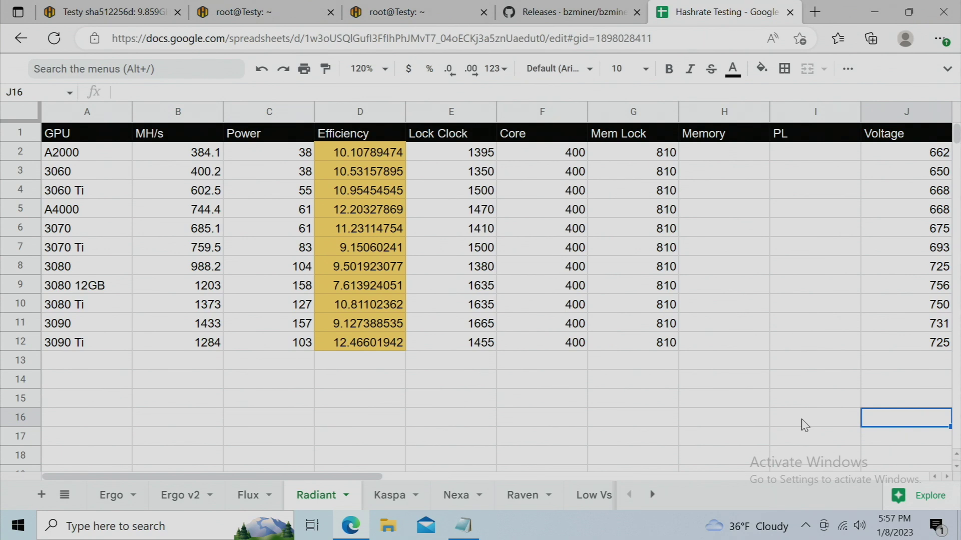
# Bring up the BzMiner GitHub releases page showing the latest v12.2.0 release.
pyautogui.click(580, 15)
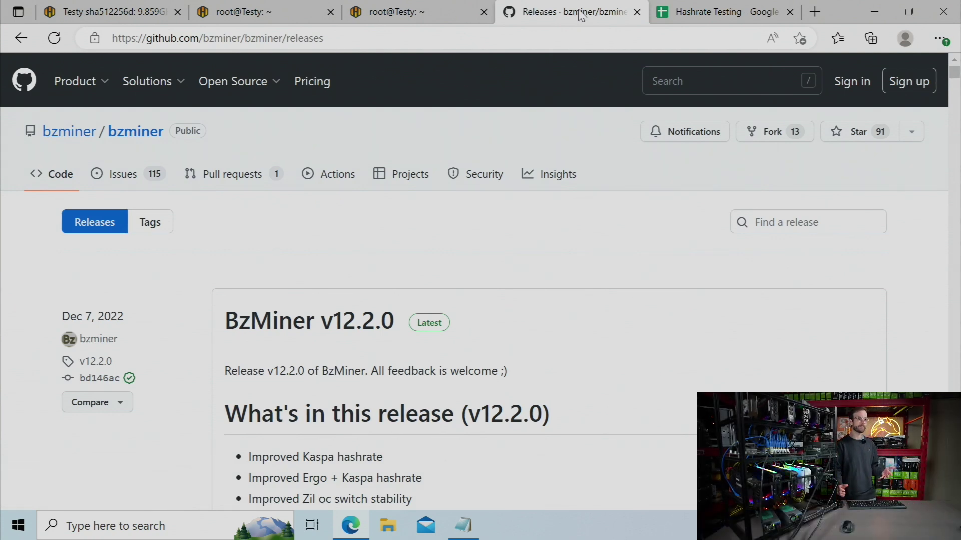
# Skim the v12.2.0 changelog, then view the Testy rig's live bzminer Radiant mining output.
pyautogui.scroll(-3, 585, 255)
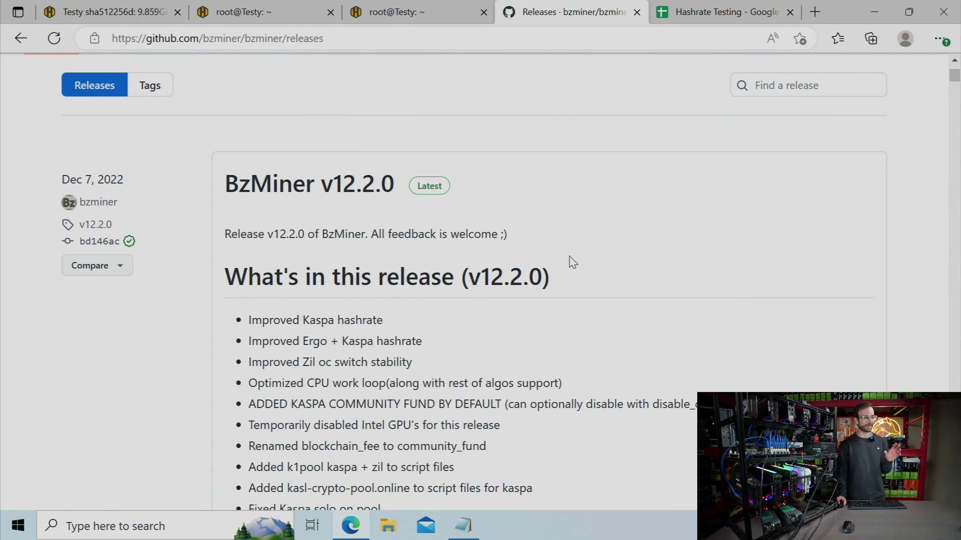
pyautogui.click(284, 21)
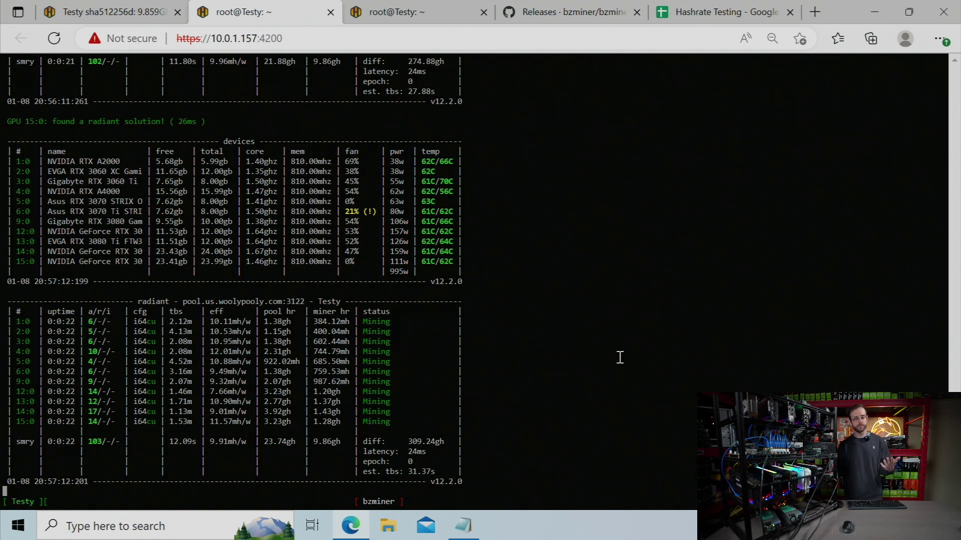
# Return to the Testy worker's Hive OS dashboard listing GPUs 0–10.
pyautogui.click(124, 11)
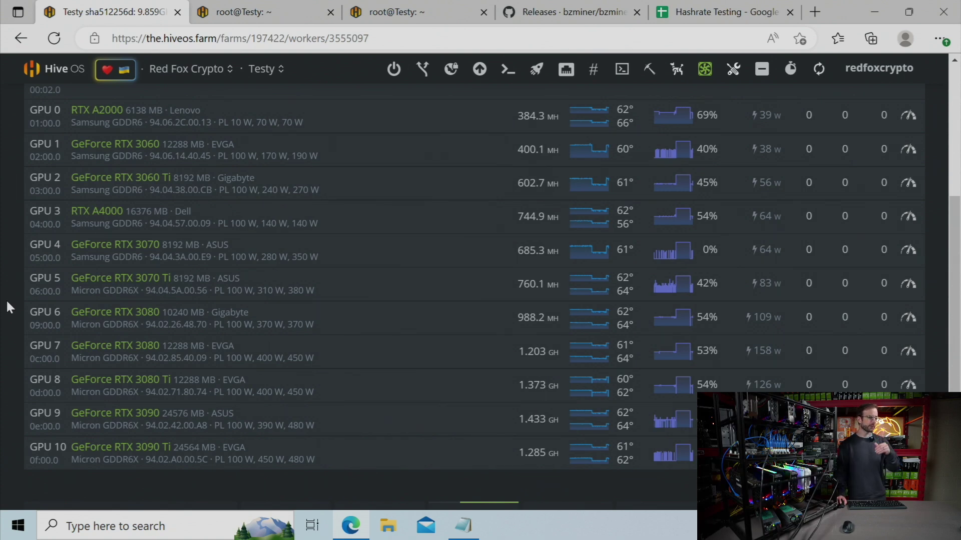
# Open the worker's Flight Sheet section and edit the RXD bzminer flight sheet.
pyautogui.scroll(1, 6, 299)
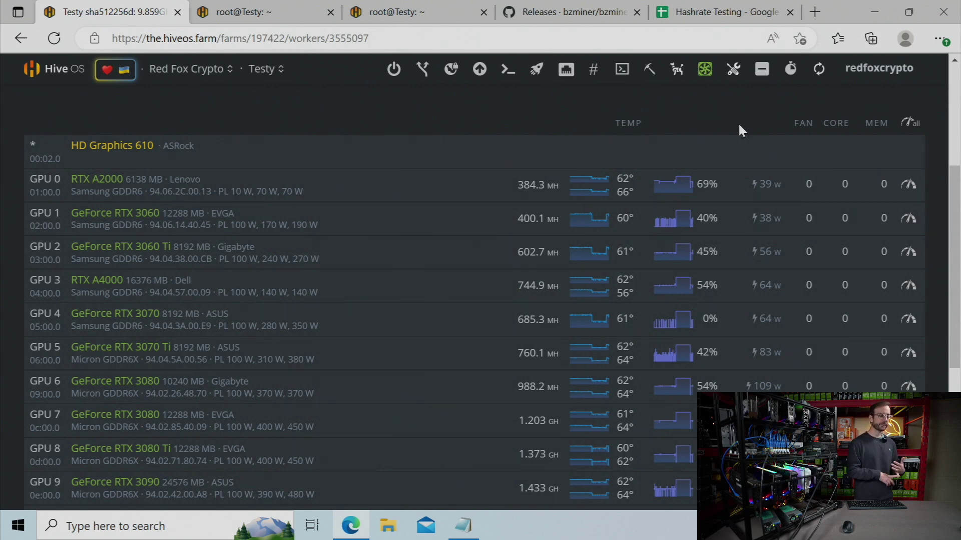
pyautogui.scroll(1, 493, 290)
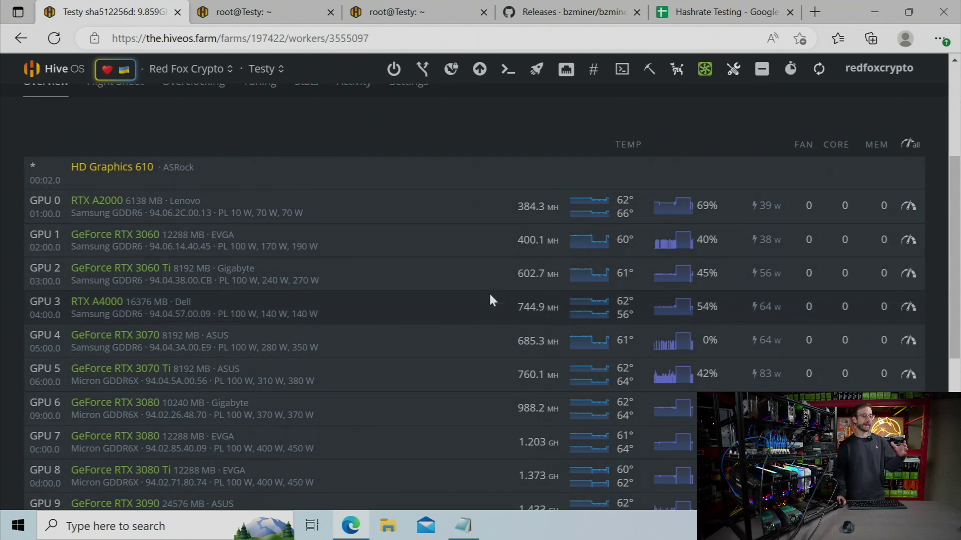
pyautogui.scroll(5, 488, 300)
pyautogui.scroll(1, 189, 306)
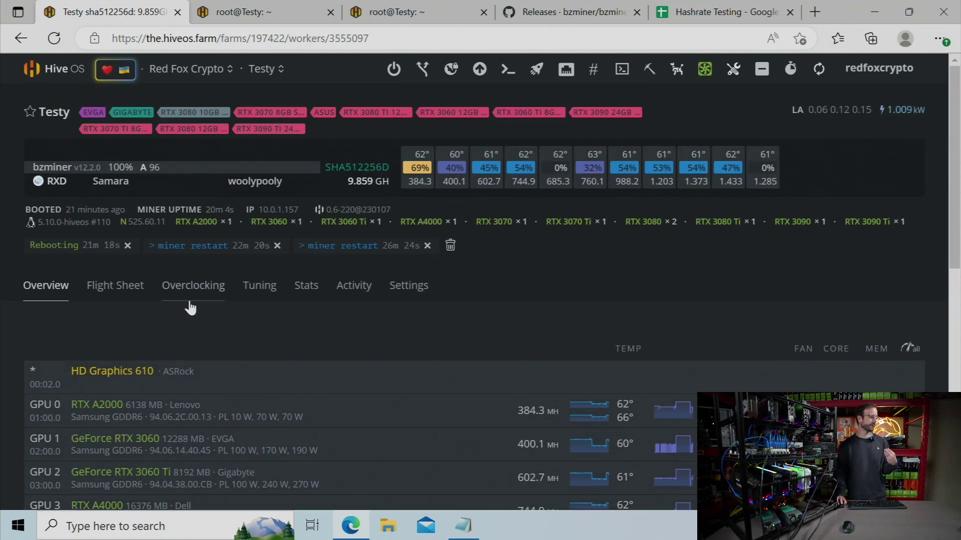
pyautogui.click(126, 294)
pyautogui.scroll(-4, 825, 218)
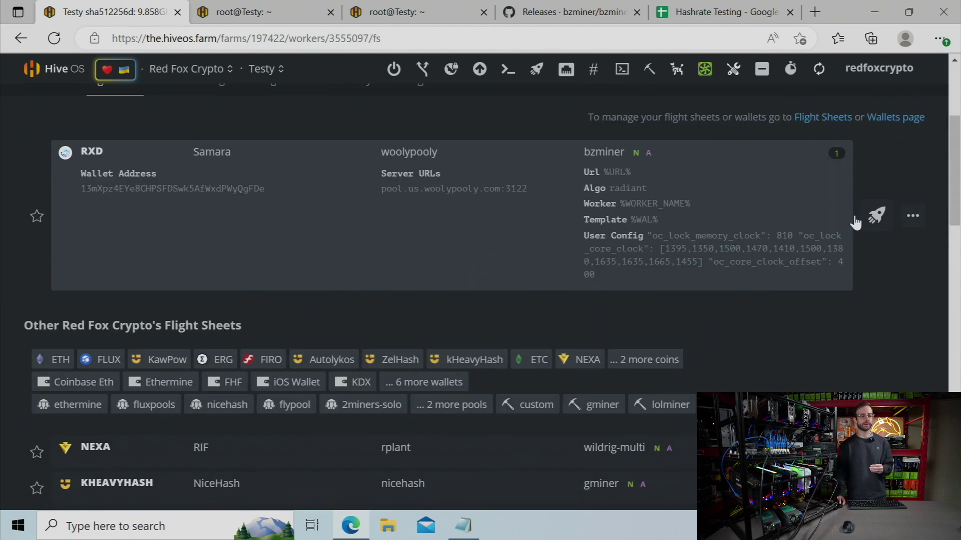
pyautogui.click(912, 216)
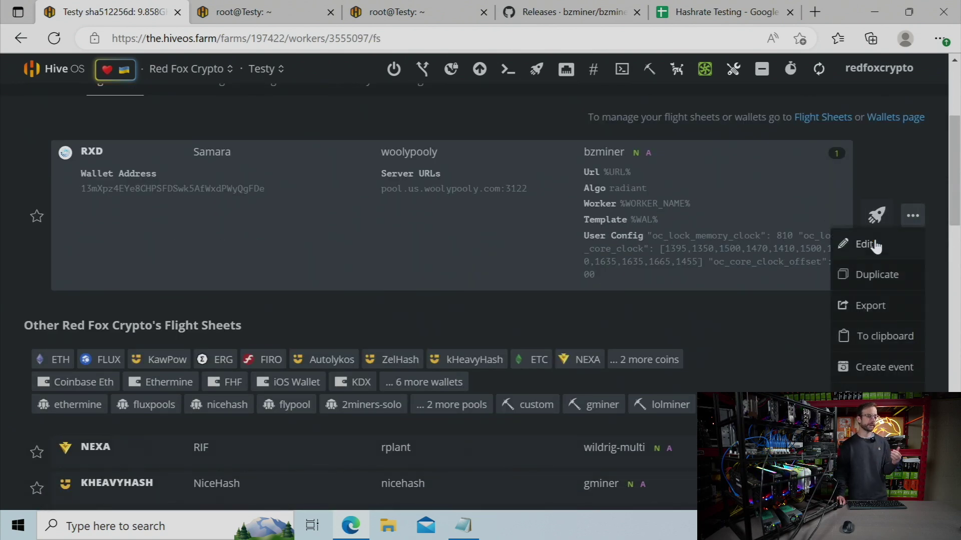
pyautogui.click(870, 242)
# Expand BzMiner's extra config arguments to show memory lock 810, per-GPU core locks and offset 400.
pyautogui.click(777, 180)
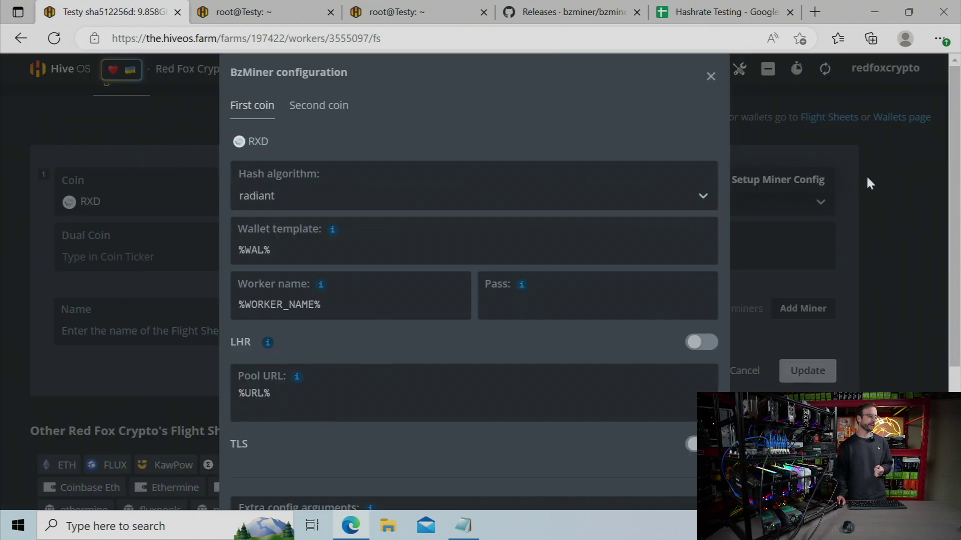
pyautogui.scroll(-4, 866, 175)
pyautogui.moveTo(703, 346); pyautogui.dragTo(705, 423)
pyautogui.scroll(-2, 849, 229)
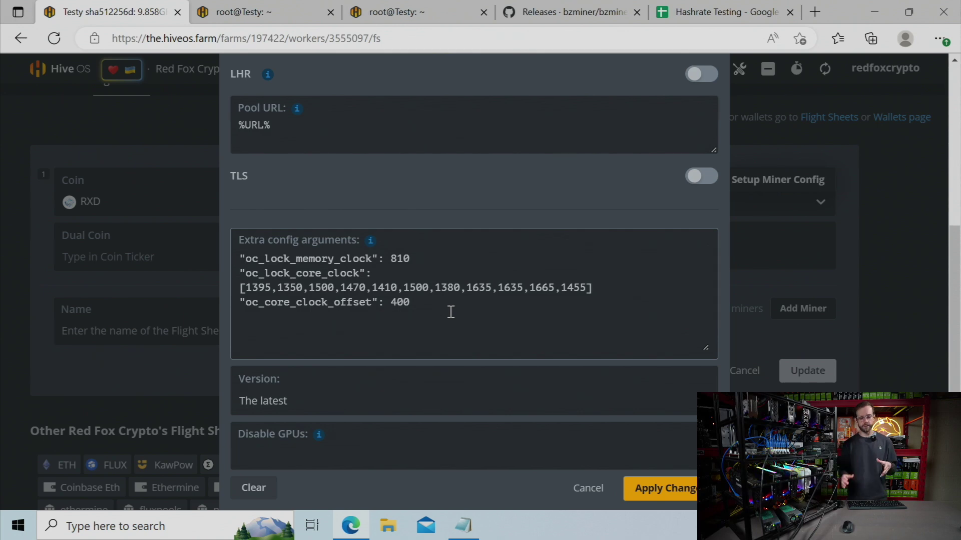
pyautogui.click(451, 11)
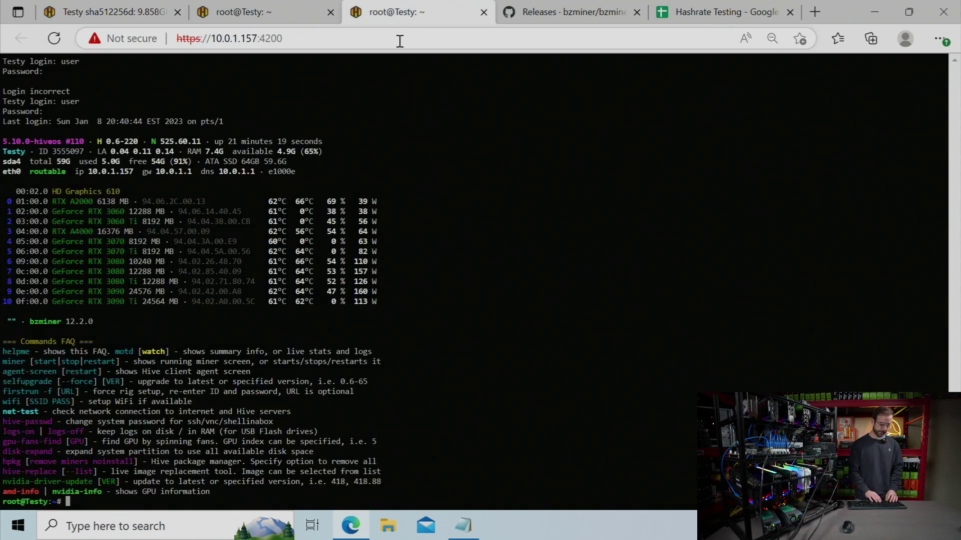
# Run 'nvidia-smi -q -d voltage' to list each GPU's current graphics voltage.
pyautogui.write('nvidi')
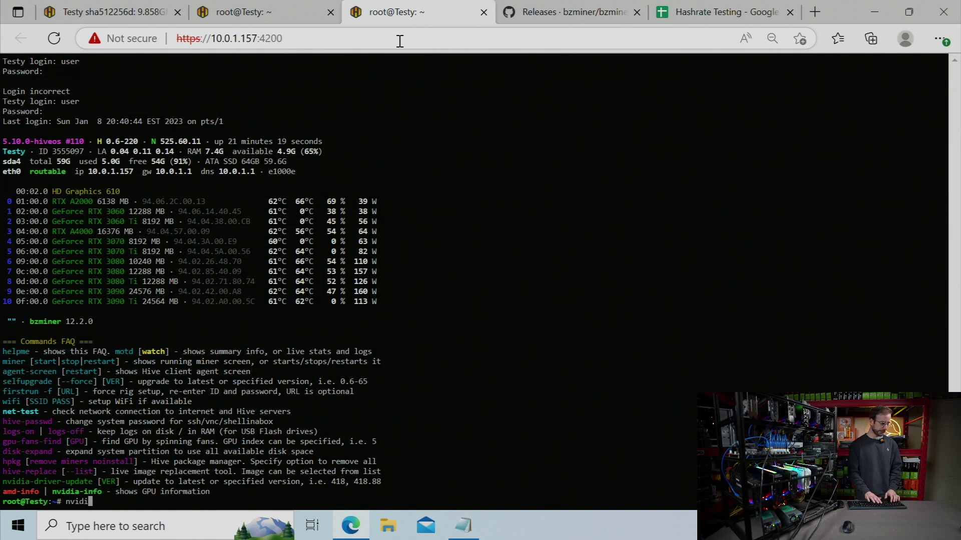
pyautogui.write('a-smi ')
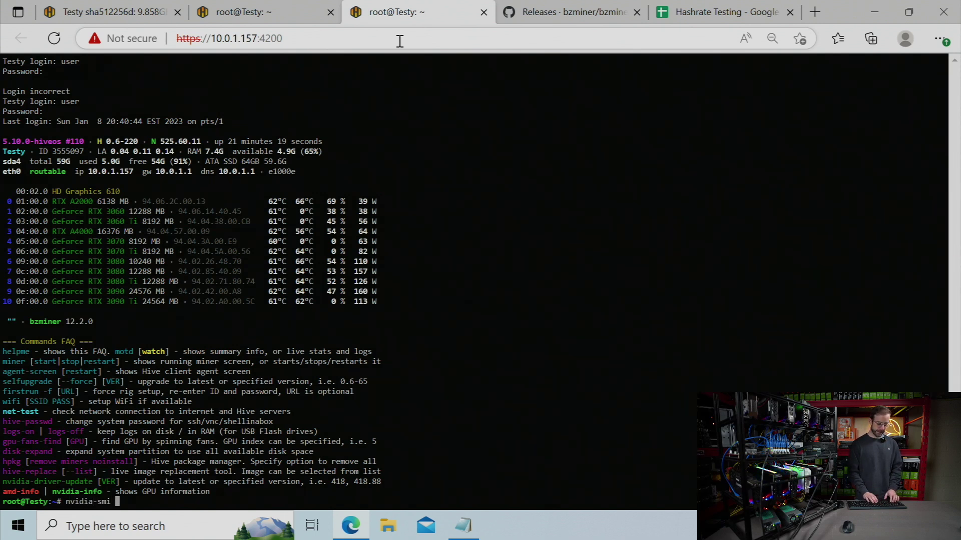
pyautogui.write('-q -d voltr')
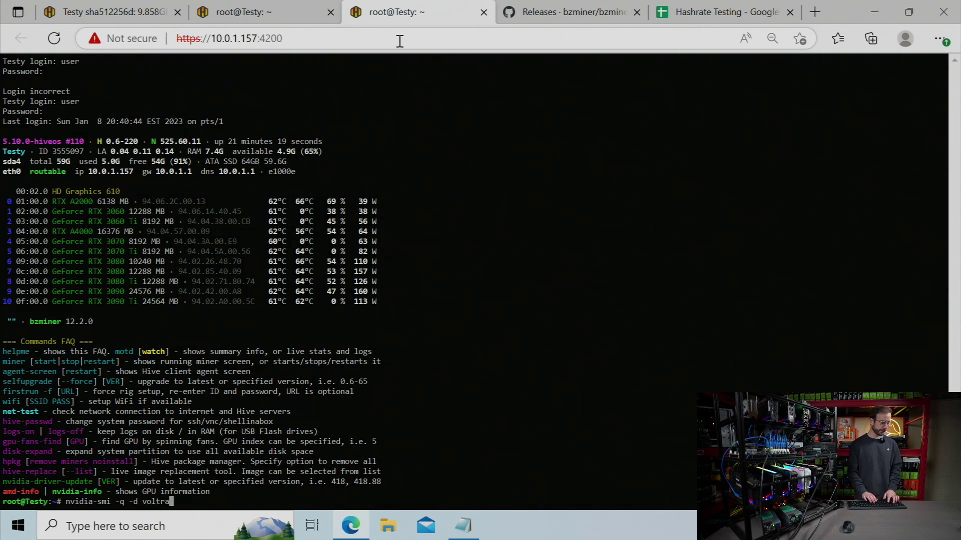
pyautogui.press('BackSpace')
pyautogui.write('age')
pyautogui.press('Return')
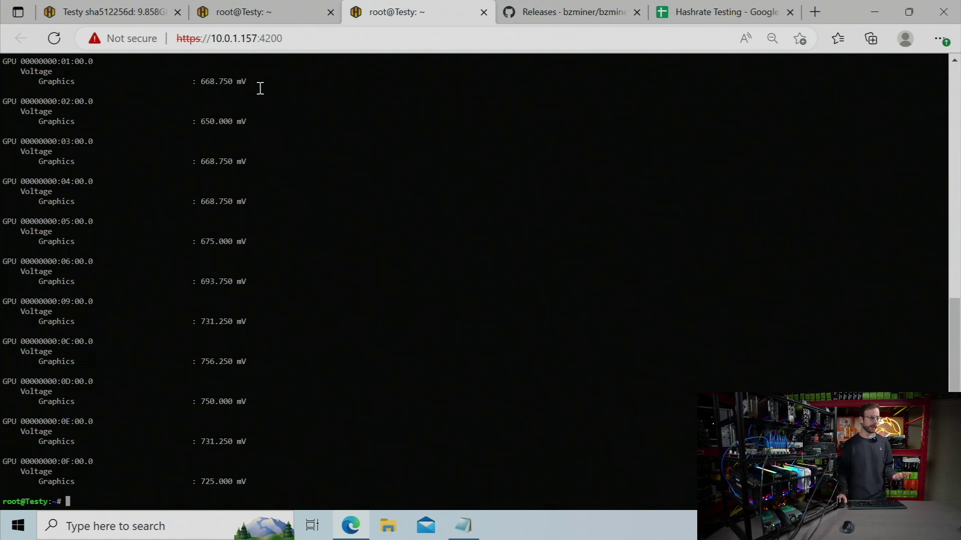
pyautogui.click(700, 15)
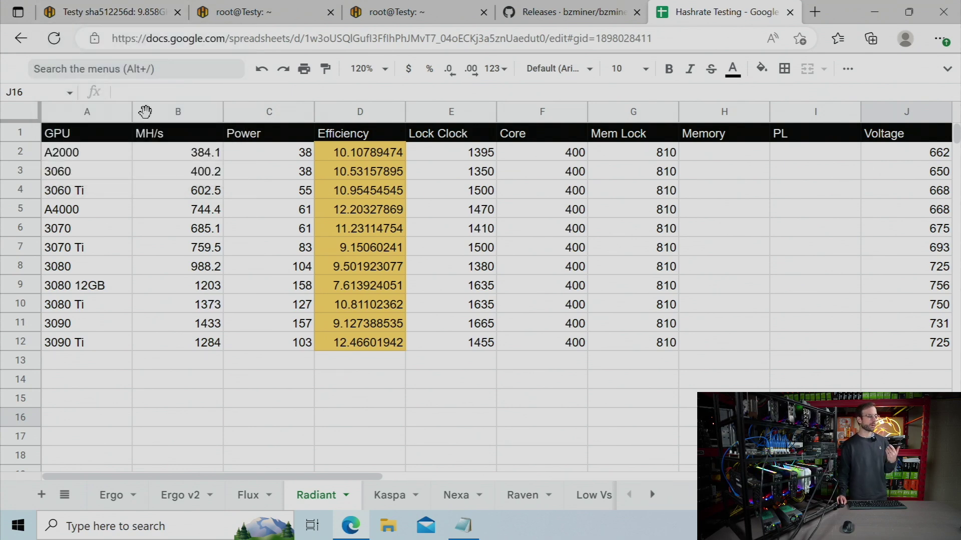
# After comparing the sheet's Voltage column, go back to the RXD flight sheet editor.
pyautogui.click(132, 13)
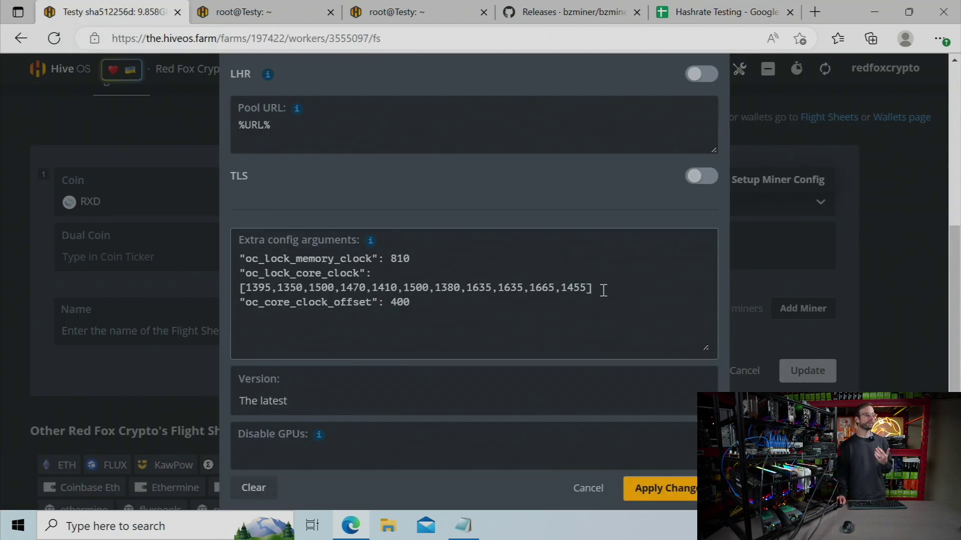
# Inspect the oc_lock_core_clock per-GPU list and the core offset 400 line.
pyautogui.moveTo(594, 288); pyautogui.dragTo(239, 288)
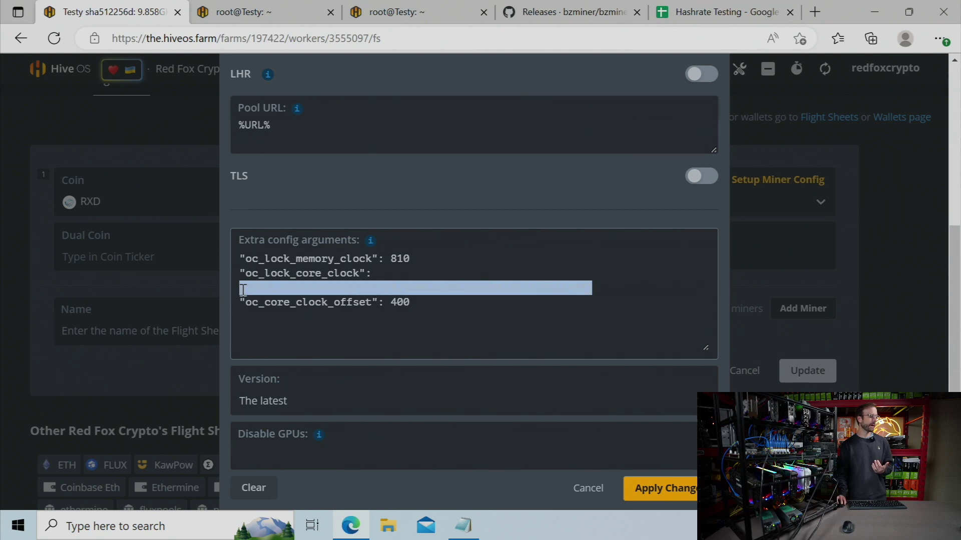
pyautogui.click(438, 290)
pyautogui.click(443, 299)
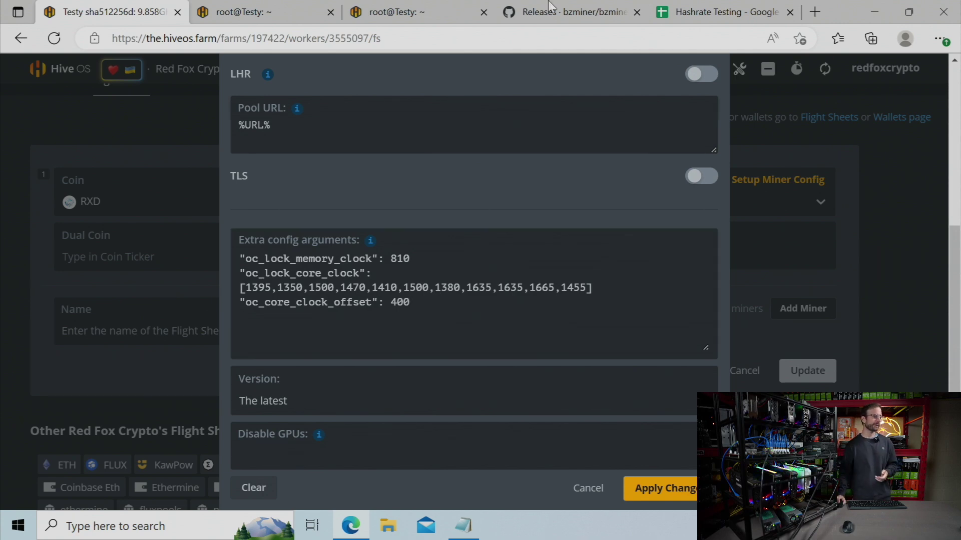
pyautogui.click(690, 11)
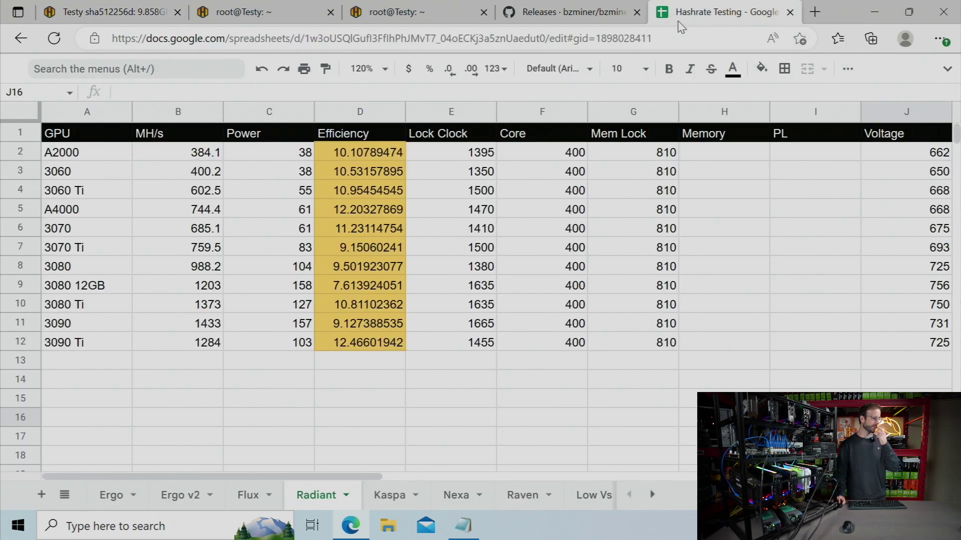
# Check the Lock Clock values, e.g. 3080 1380, 3080 12GB 1635, 3090 1665, 3090 Ti 1455.
pyautogui.click(489, 291)
pyautogui.click(490, 307)
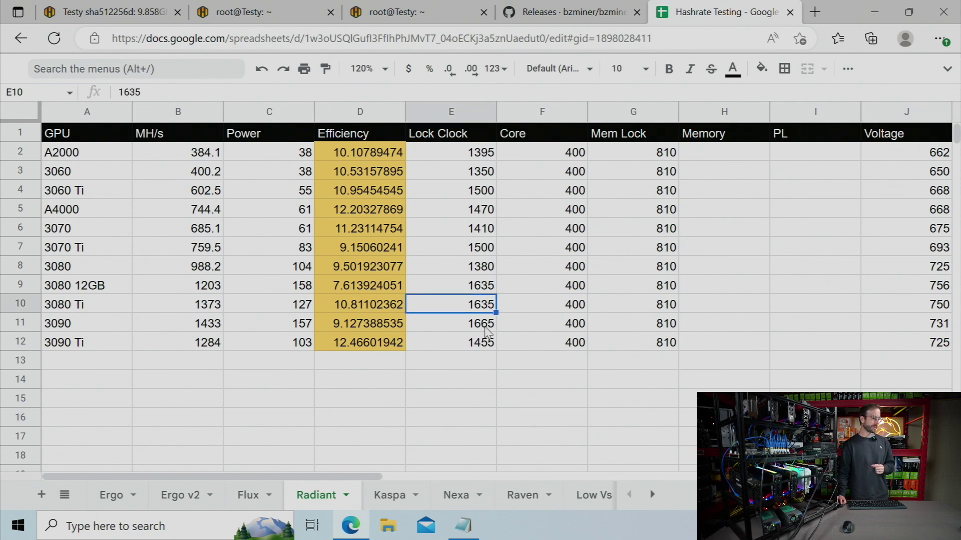
pyautogui.click(486, 329)
pyautogui.click(484, 273)
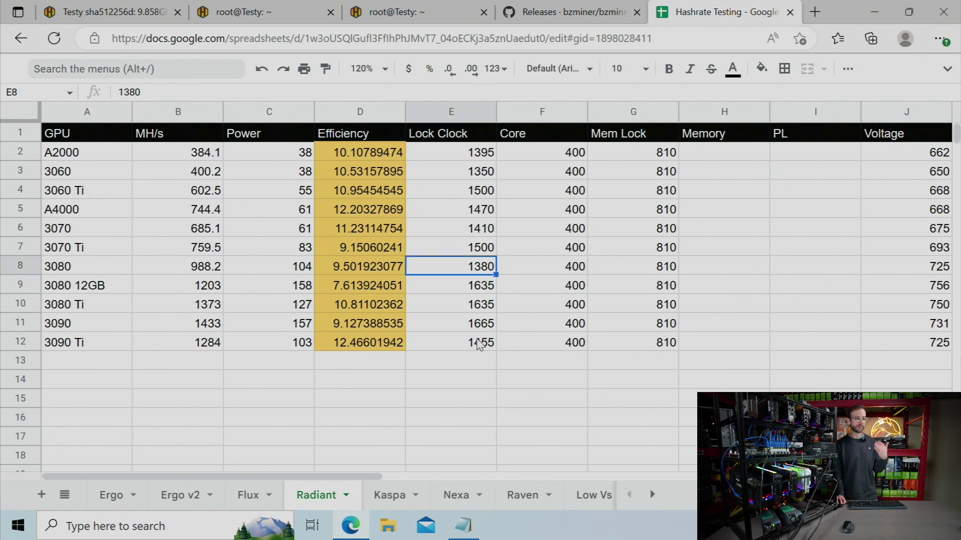
pyautogui.click(483, 295)
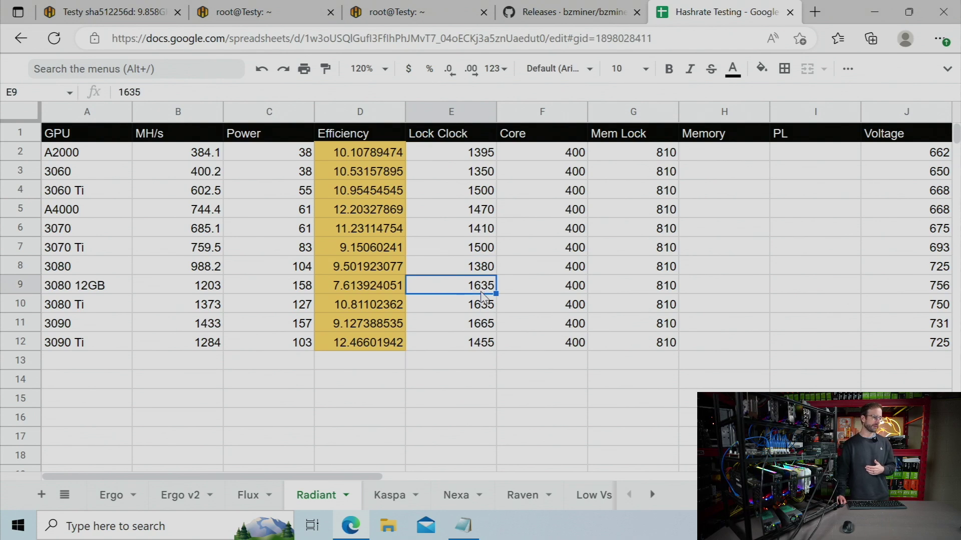
pyautogui.click(484, 311)
pyautogui.click(484, 326)
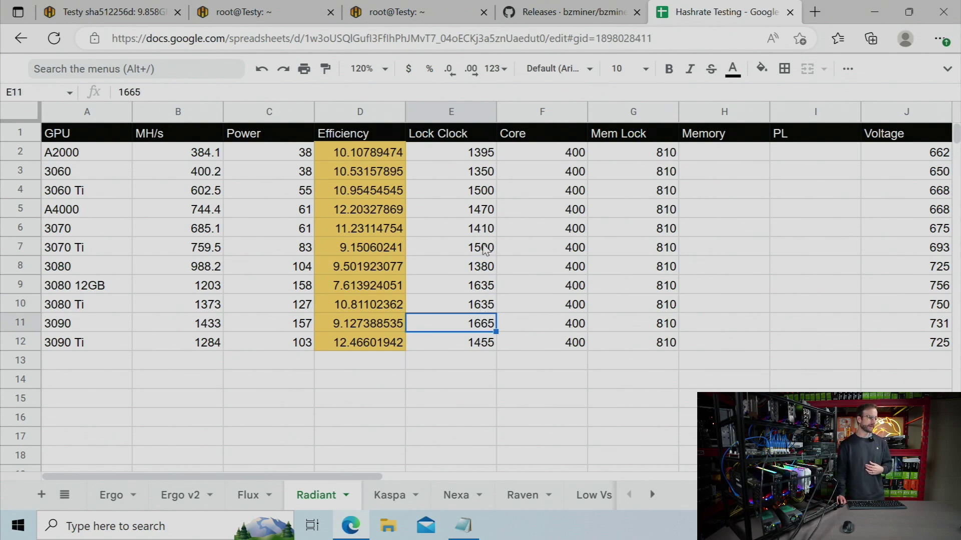
pyautogui.click(471, 346)
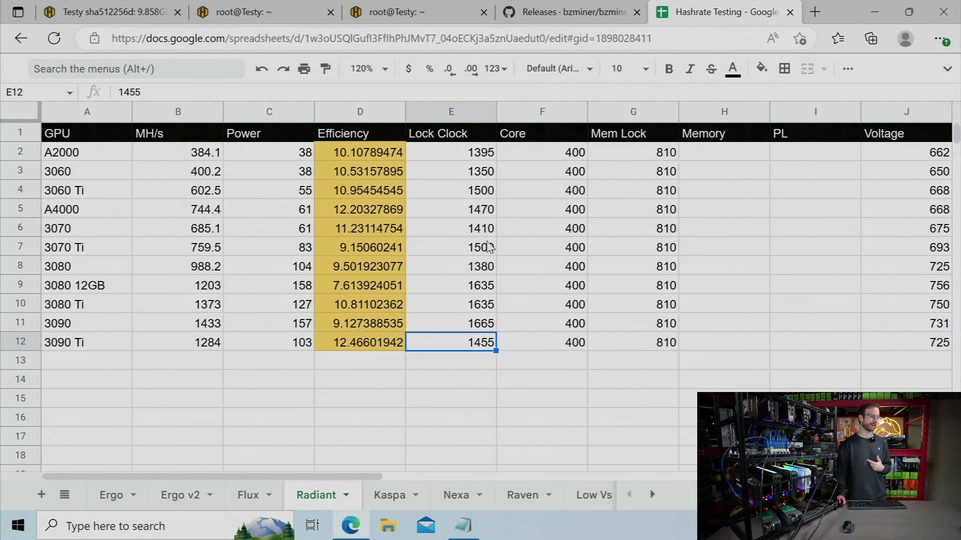
pyautogui.click(487, 380)
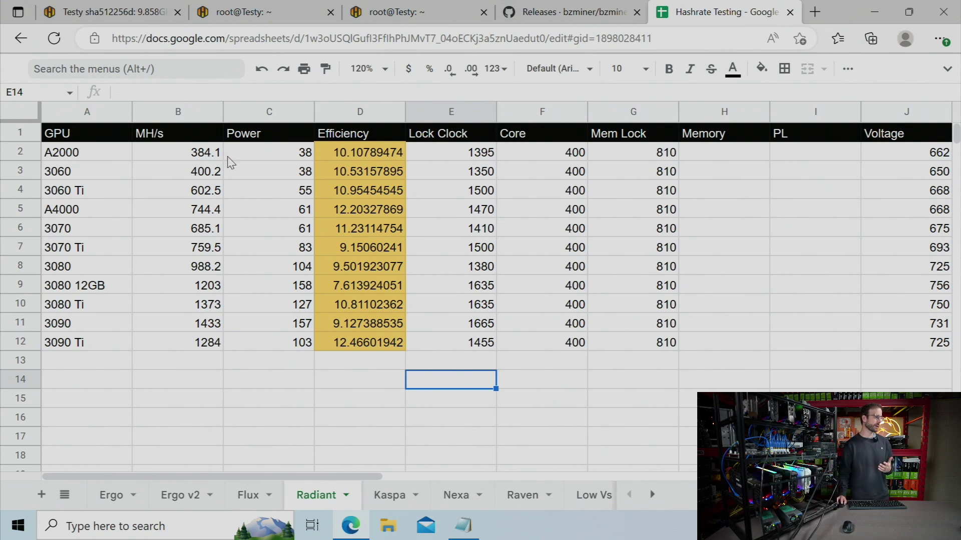
pyautogui.click(149, 18)
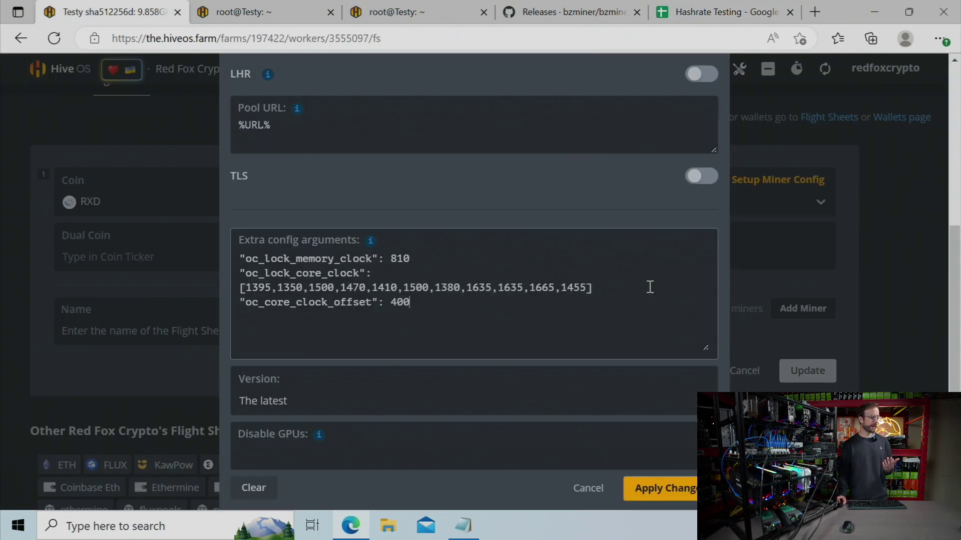
# Close the BzMiner config and show the Testy worker's eleven GPUs hashing 384.2 MH to 1.433 GH.
pyautogui.scroll(3, 648, 294)
pyautogui.scroll(3, 698, 92)
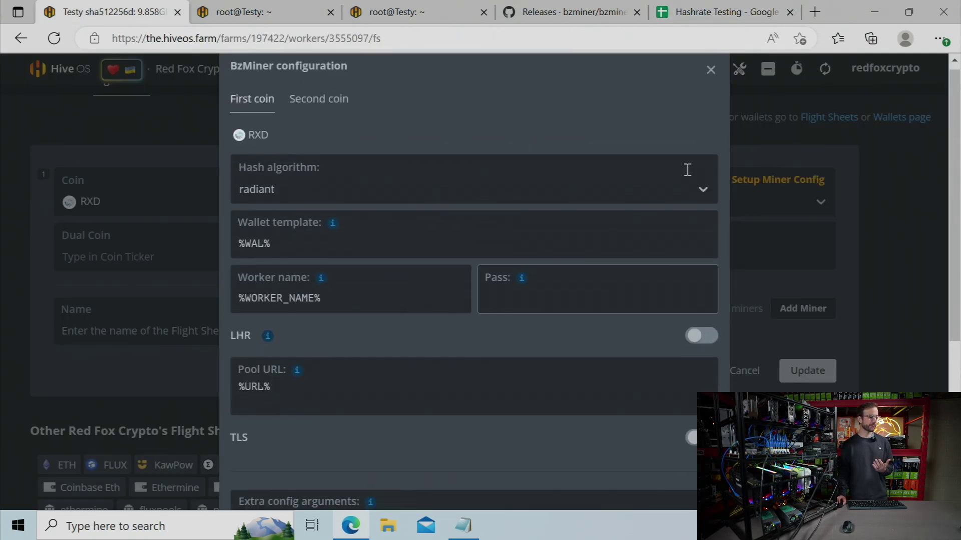
pyautogui.click(710, 77)
pyautogui.scroll(3, 230, 200)
pyautogui.click(49, 220)
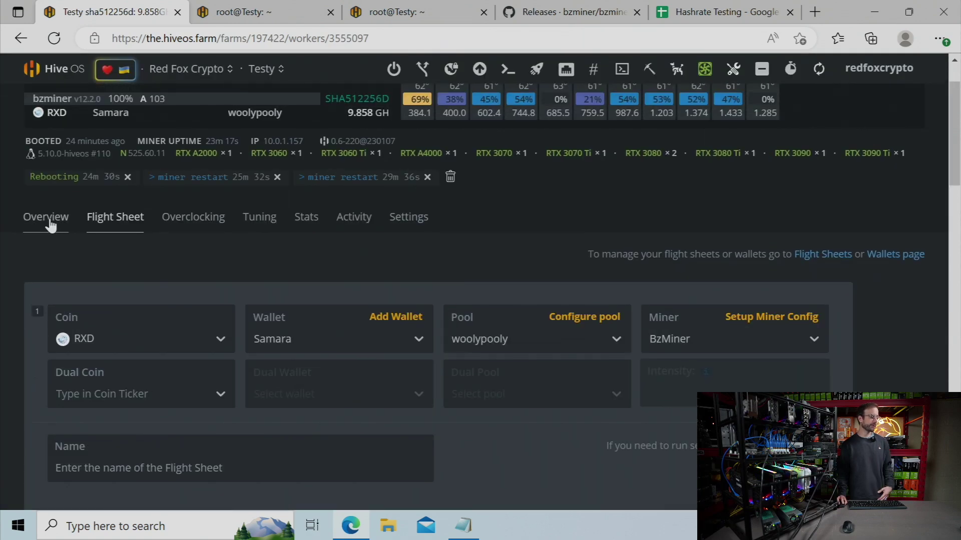
pyautogui.scroll(-5, 783, 348)
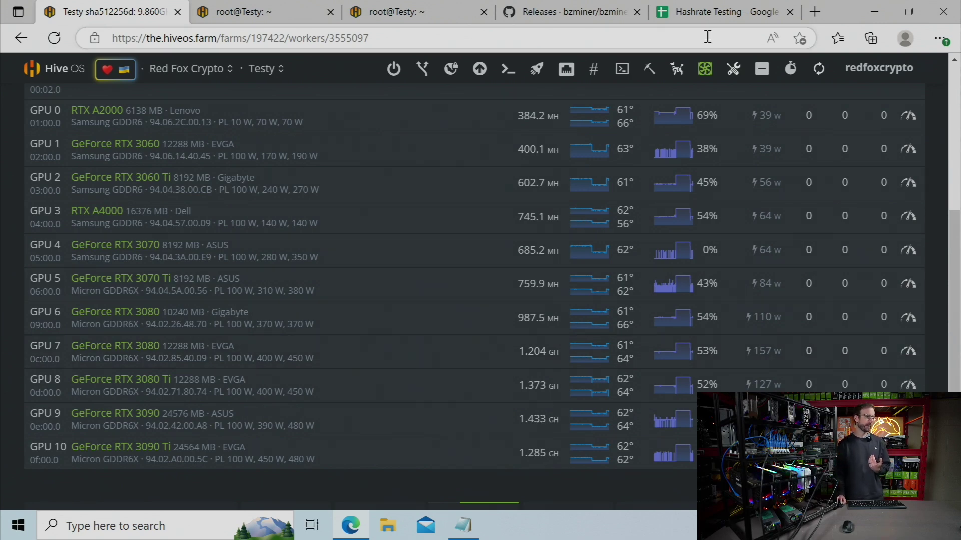
# In the Hashrate Testing sheet, inspect the Efficiency formulas (MH/s ÷ power, e.g. =B5/C5) in D14, D12 and D5.
pyautogui.click(734, 14)
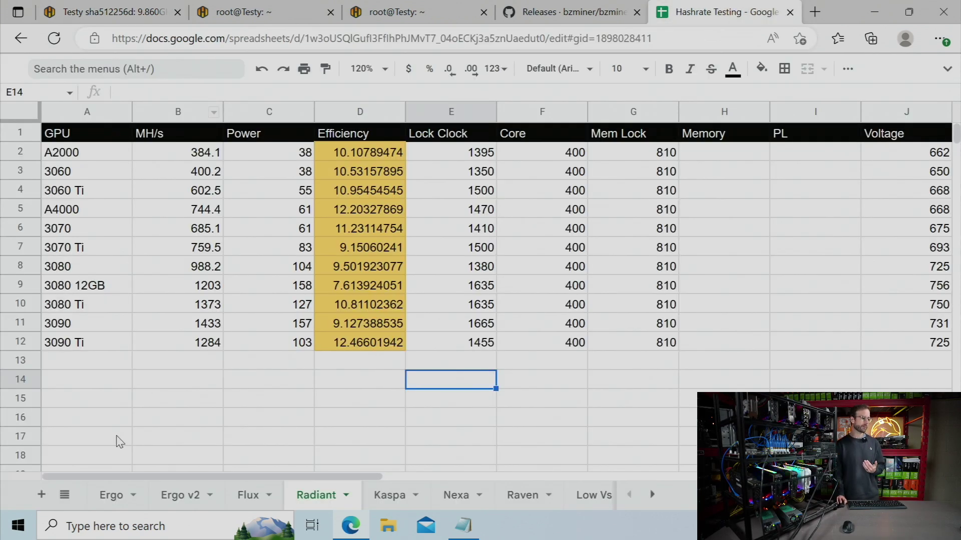
pyautogui.click(351, 387)
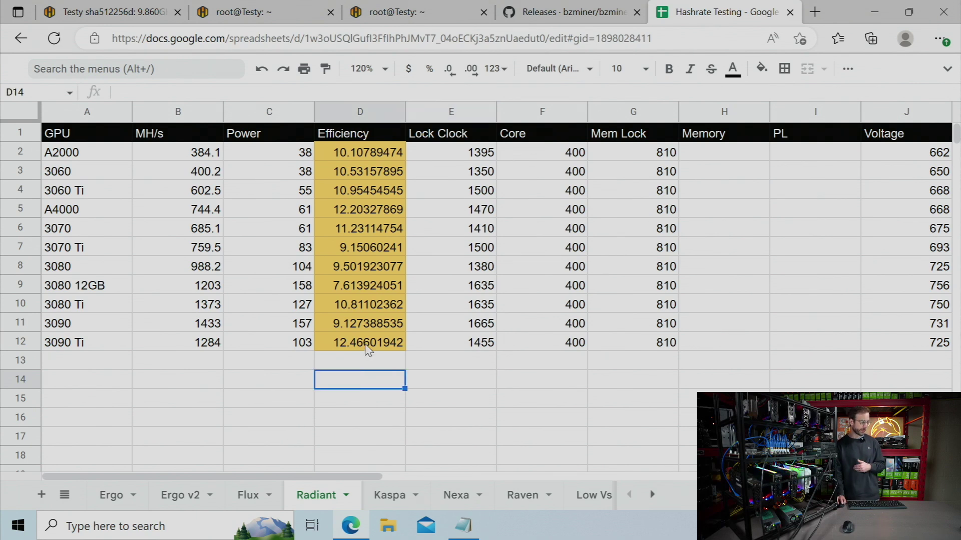
pyautogui.click(368, 345)
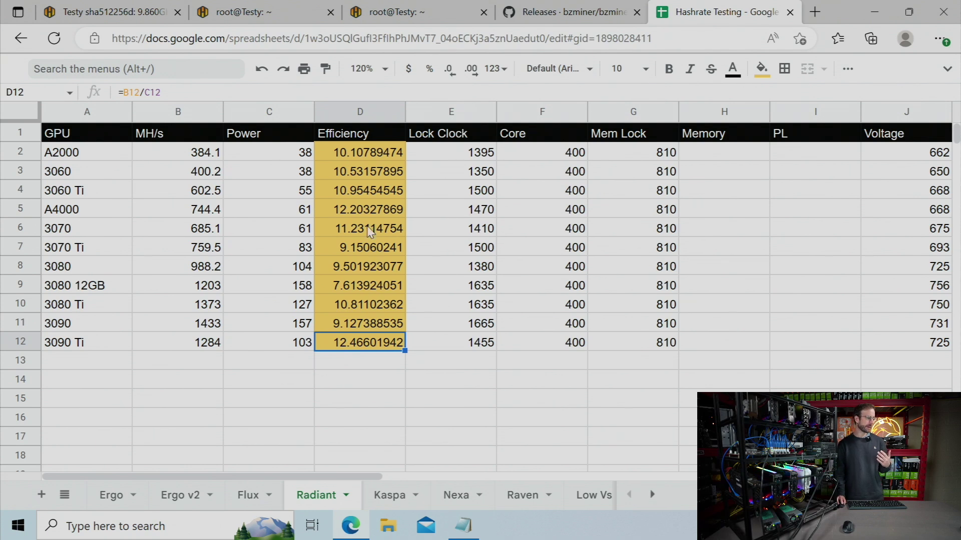
pyautogui.click(365, 208)
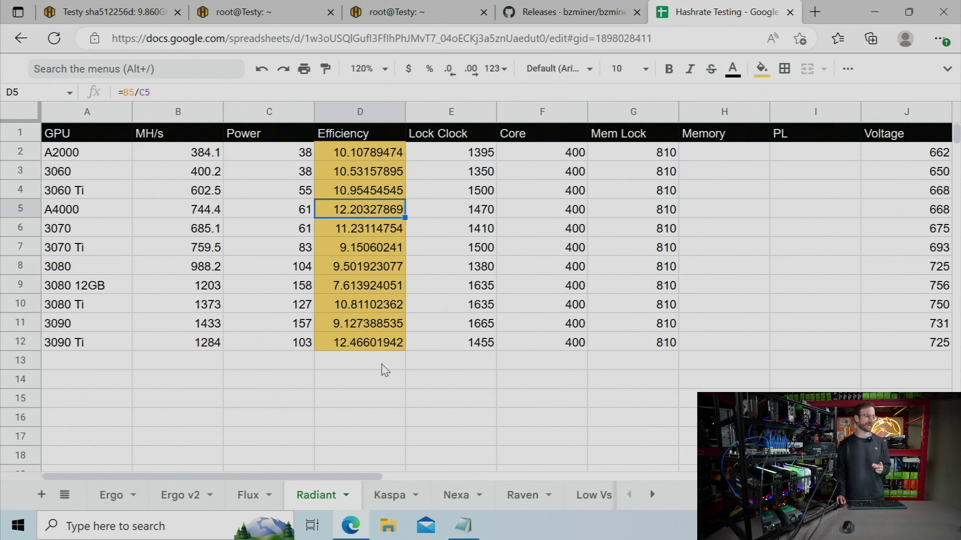
pyautogui.click(115, 11)
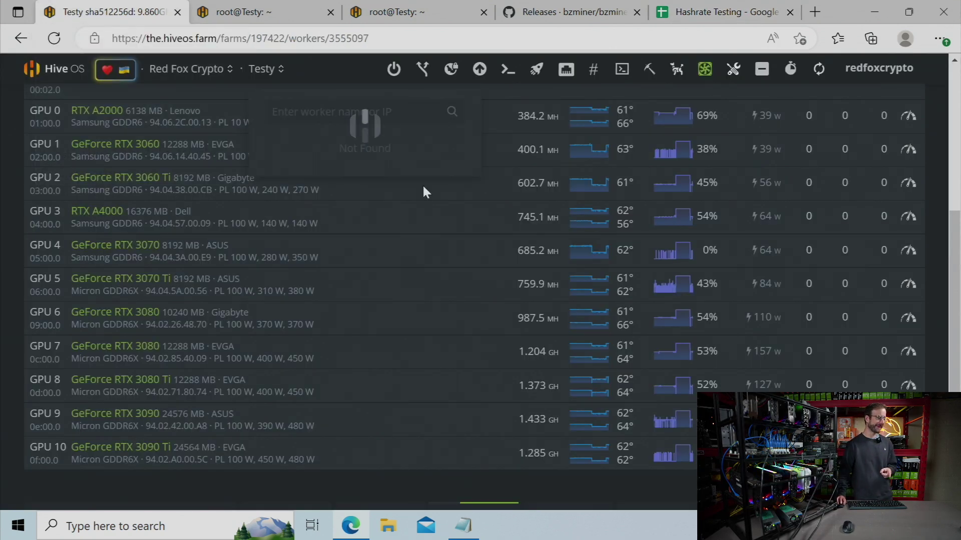
pyautogui.scroll(-2, 514, 253)
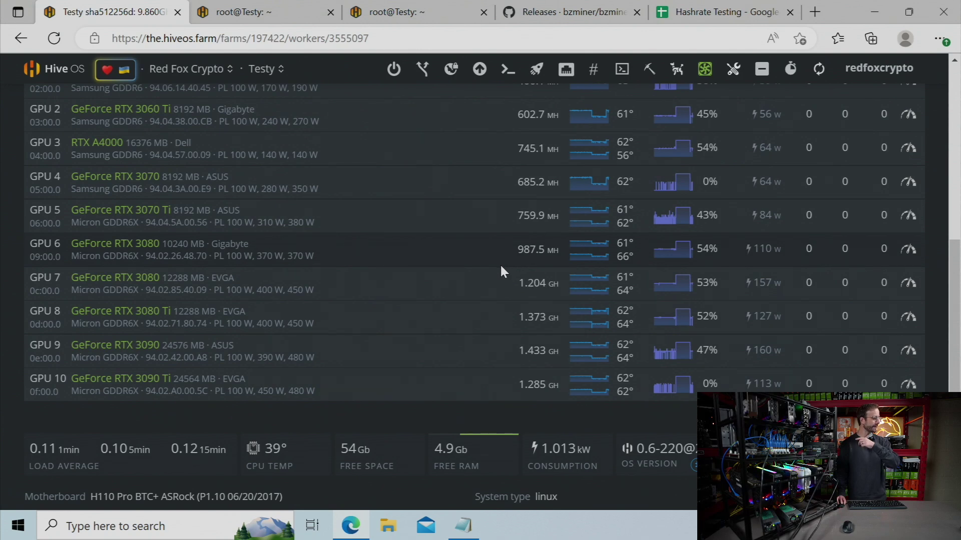
pyautogui.scroll(-2, 142, 330)
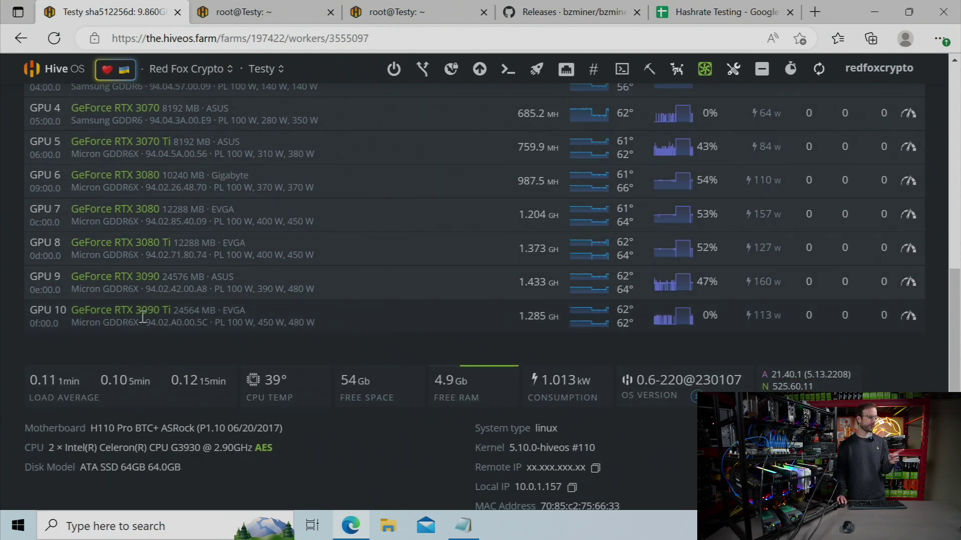